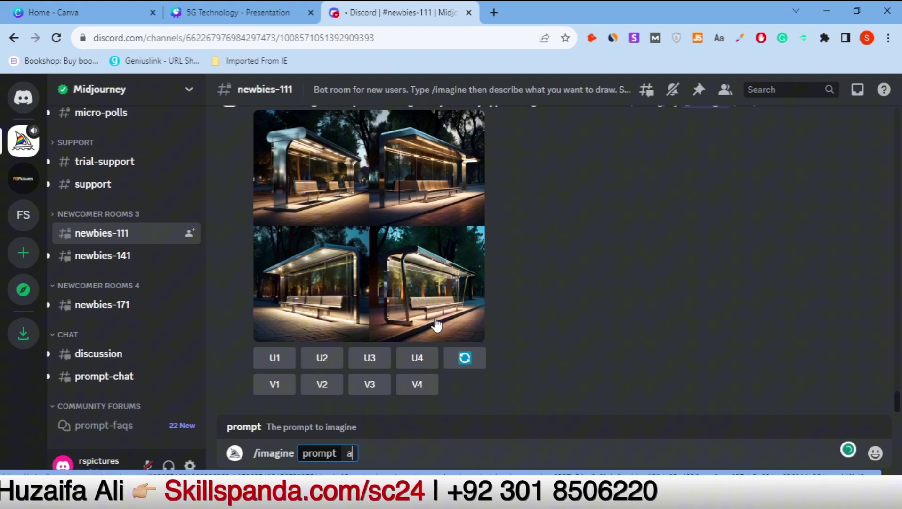
- Enter "a lion" as the subject of the imagine prompt
type("lion with")
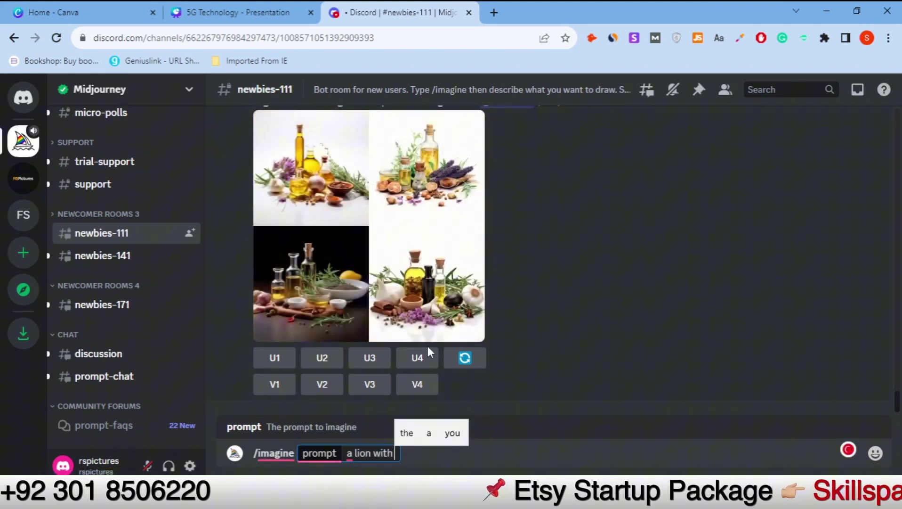
key("BackSpace")
key("BackSpace")
key("BackSpace")
key("BackSpace")
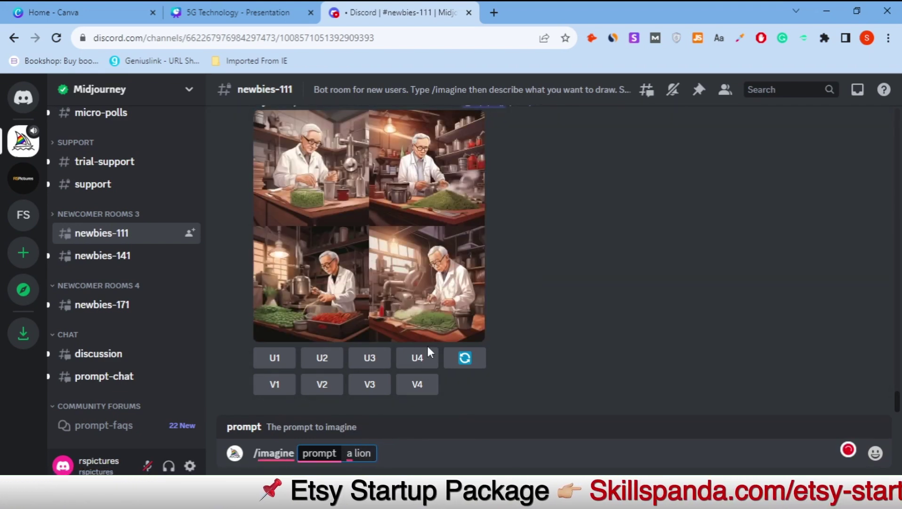
type("with")
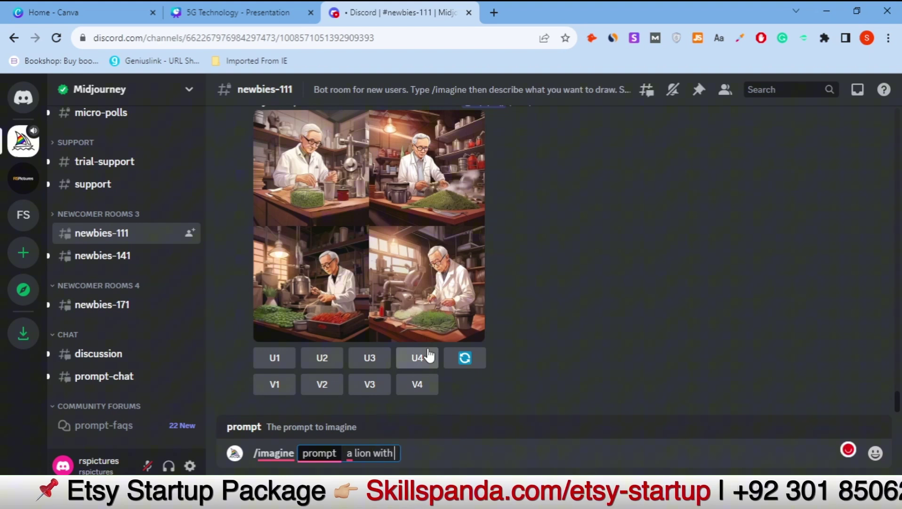
key("BackSpace")
key("BackSpace")
key("BackSpace")
key("BackSpace")
type("e")
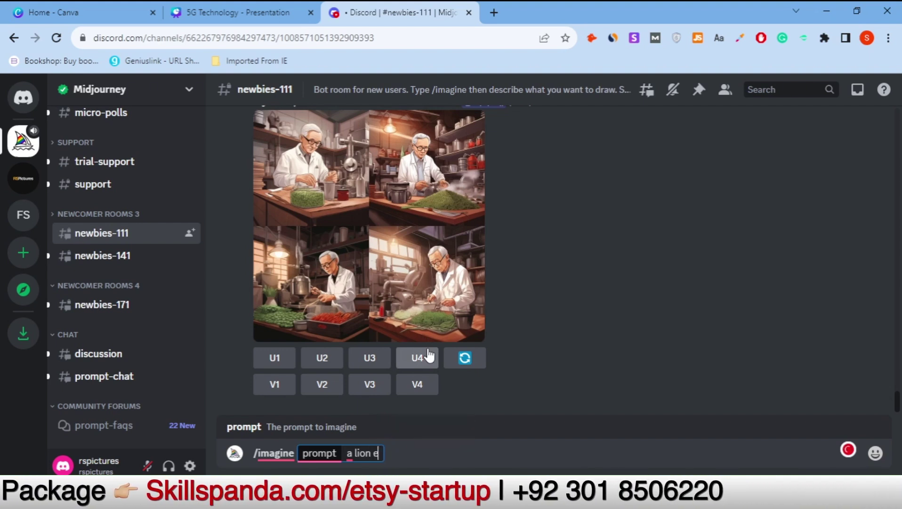
type("a")
key("BackSpace")
key("BackSpace")
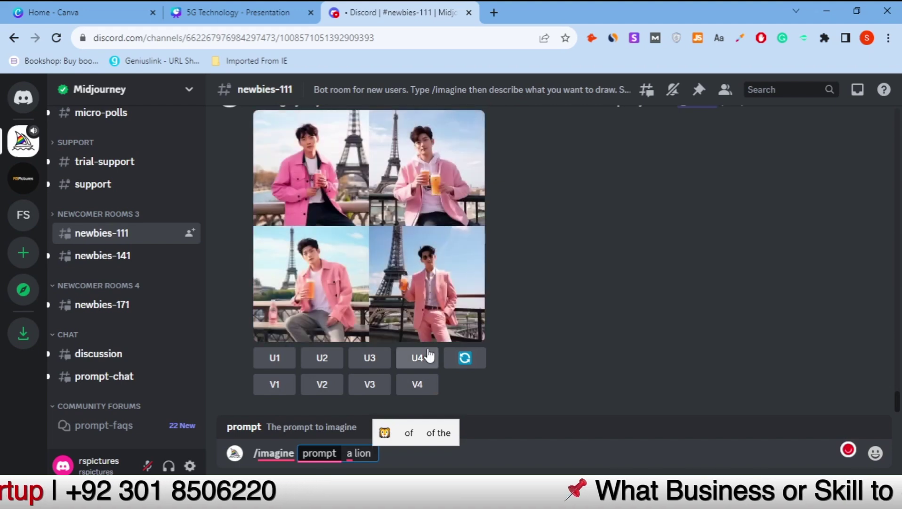
- Complete the imagine prompt as "a lion wearing sunglasses" with correct spelling, and submit it
type("**")
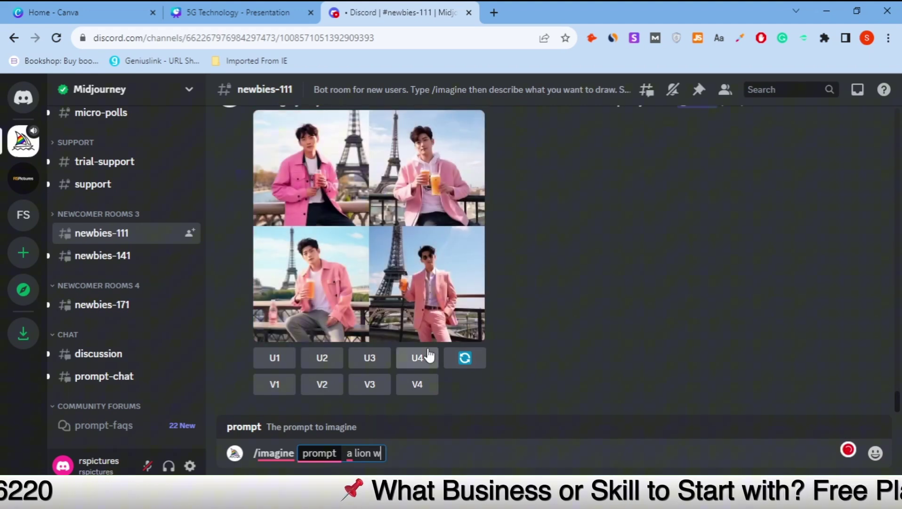
type("ear")
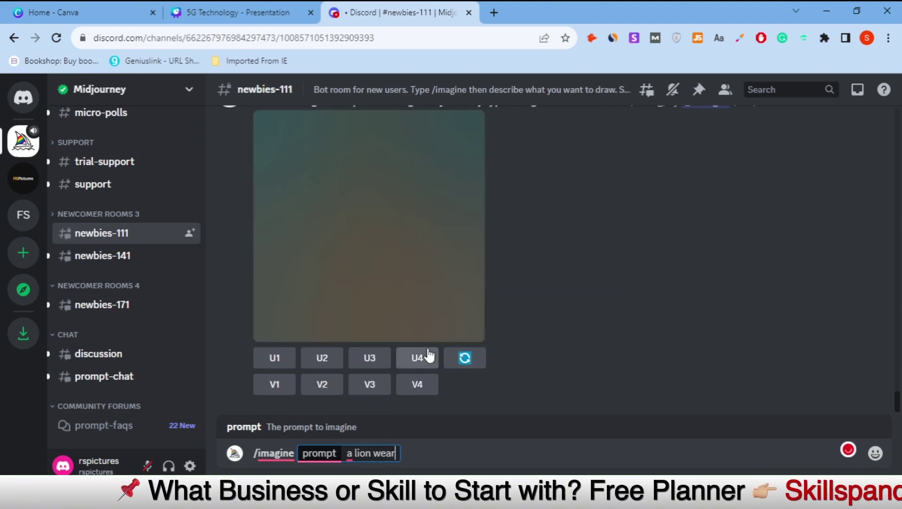
type("ning sunglr")
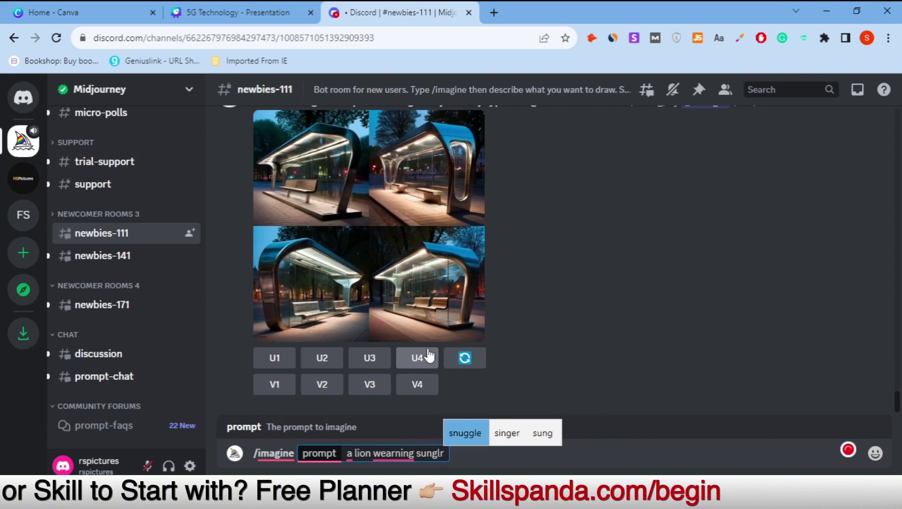
key("BackSpace")
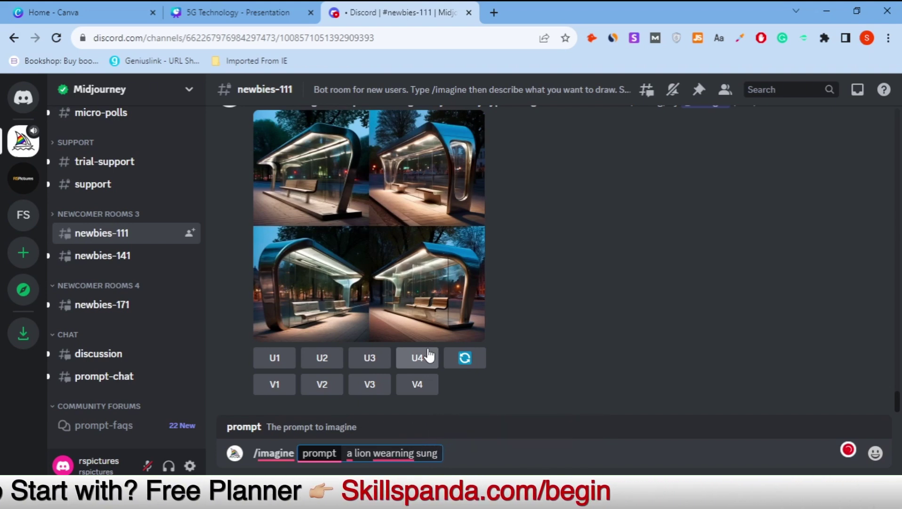
type("lasses")
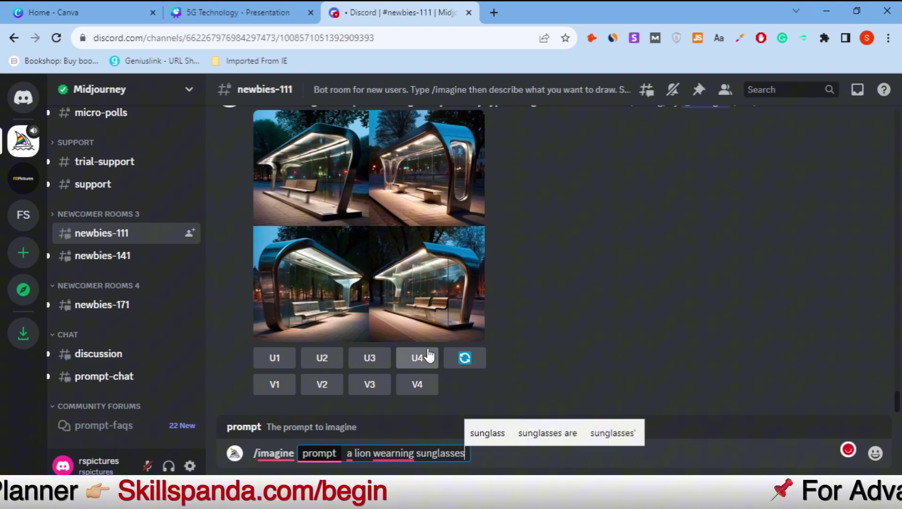
left_click(385, 457)
left_click(396, 342)
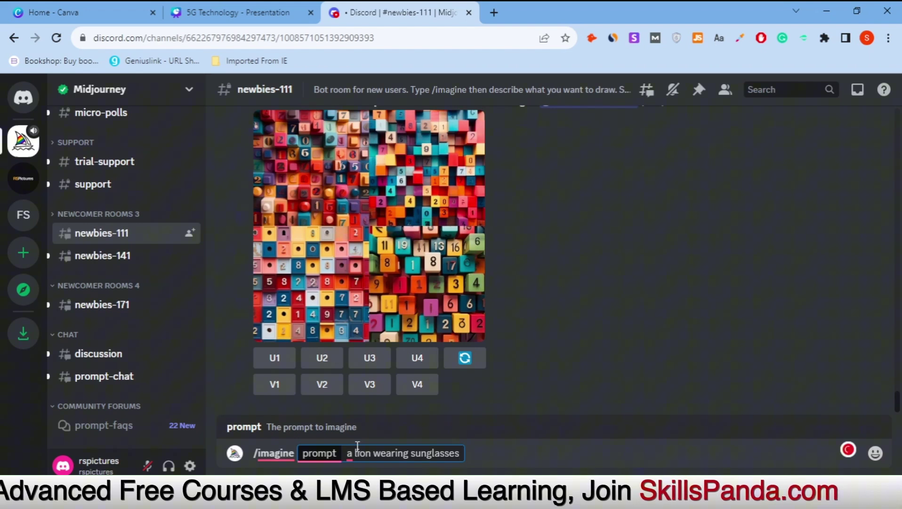
key("Return")
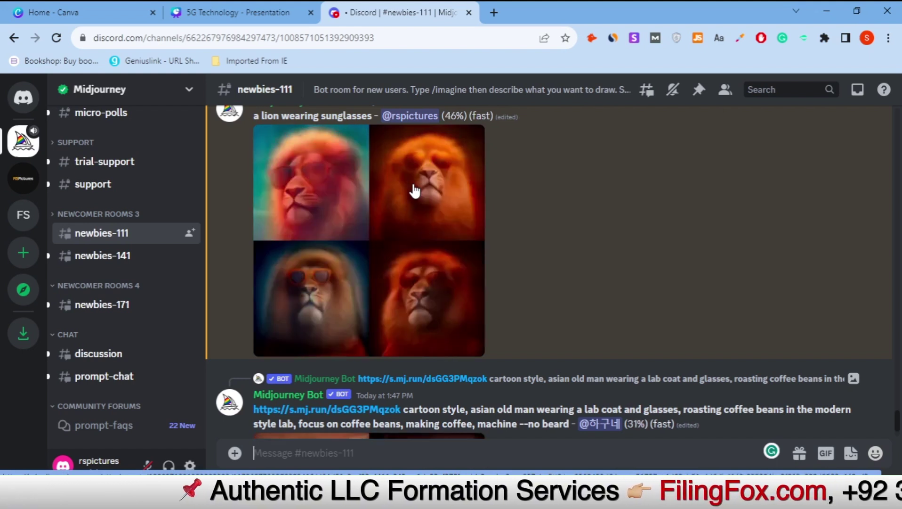
- Open the generated four-image grid of the lion wearing sunglasses at full size in the browser
scroll(414, 191, "up", 3)
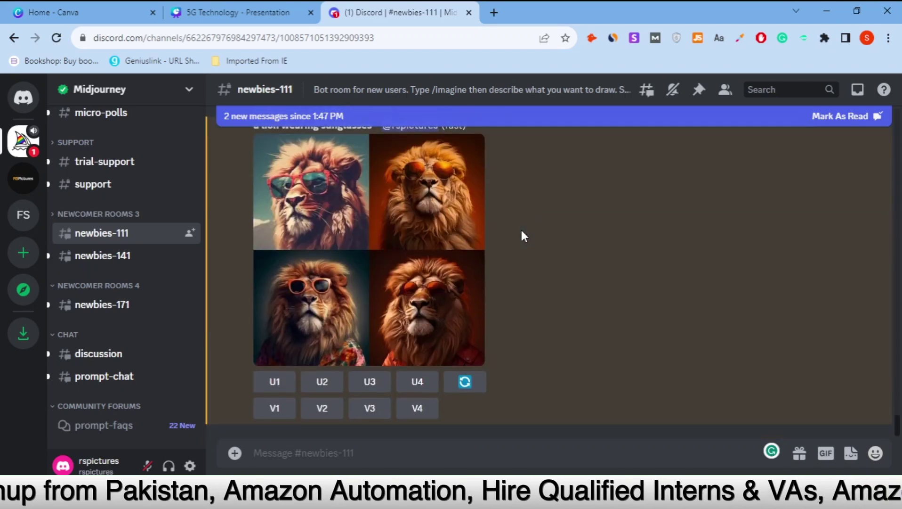
left_click(352, 228)
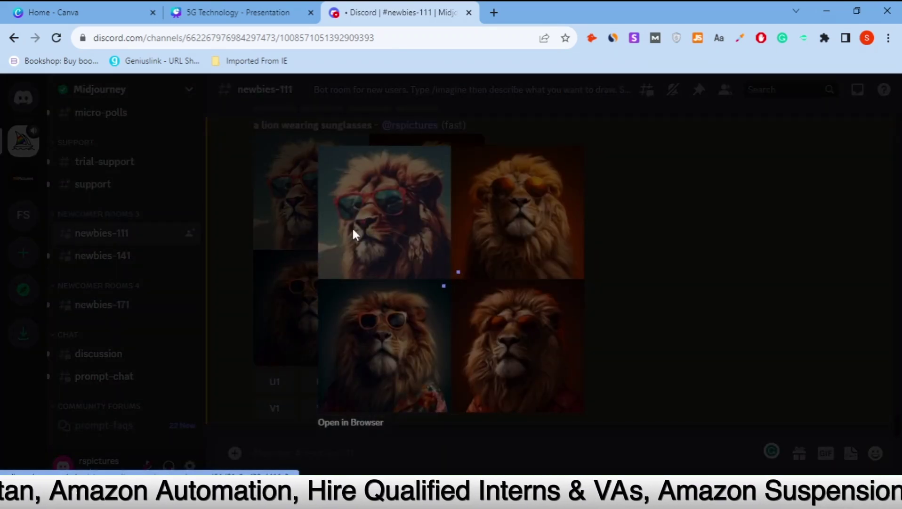
left_click(358, 423)
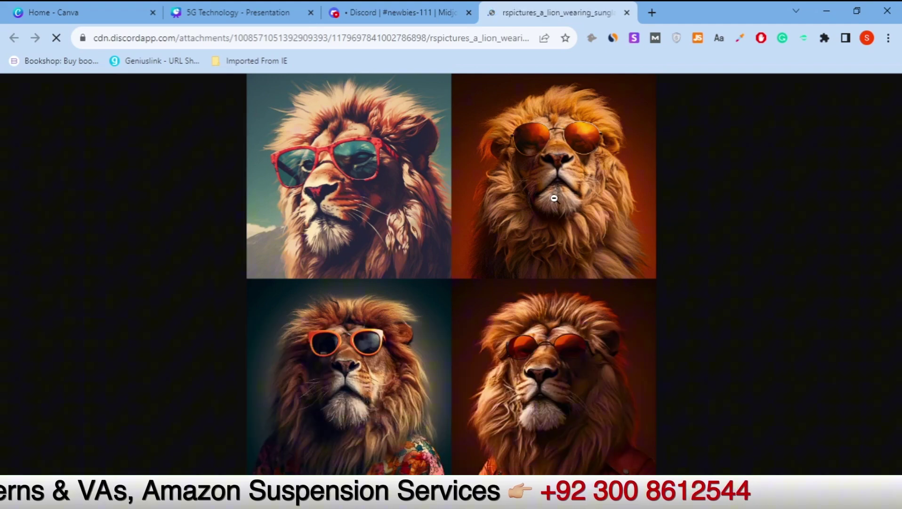
- Examine the lion variations in the grid up close, and close the full-size image and its preview
left_click(555, 198)
scroll(528, 227, "down", 5)
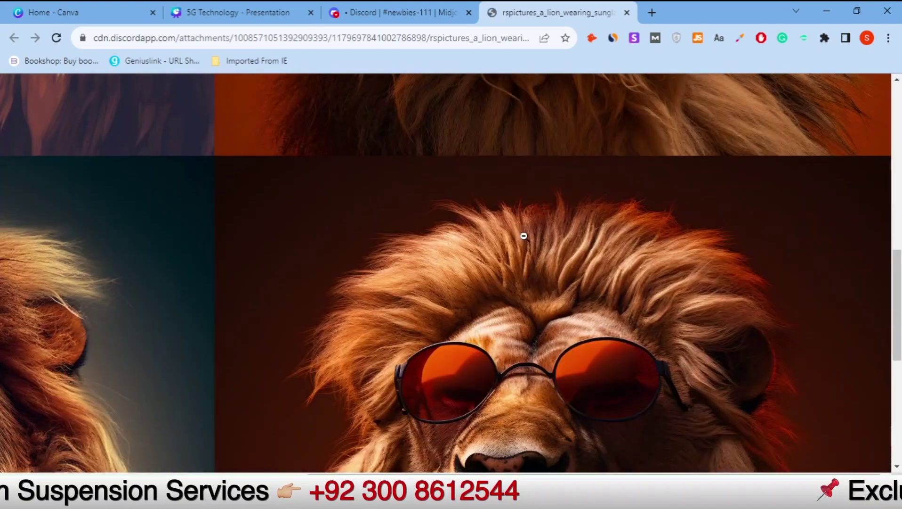
left_click(524, 235)
left_click(381, 203)
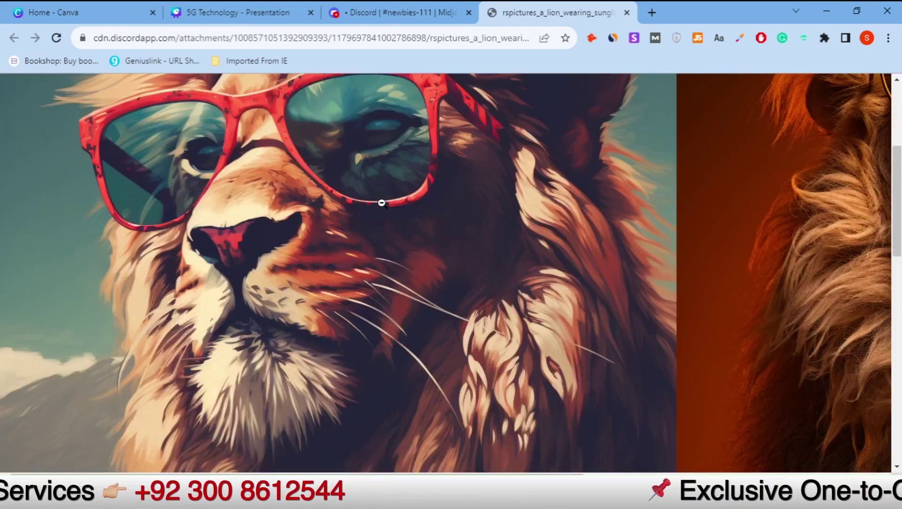
left_click(675, 230)
left_click(539, 185)
scroll(545, 258, "up", 4)
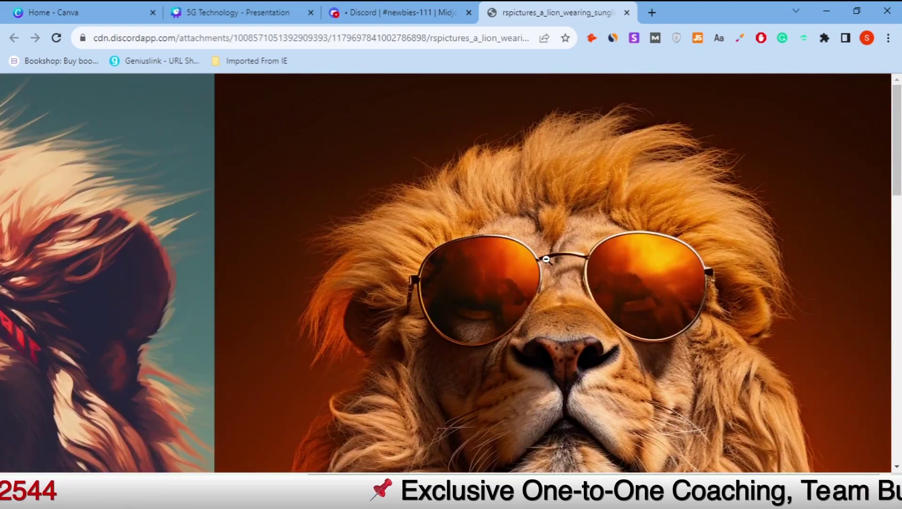
scroll(546, 258, "up", 10)
scroll(375, 264, "down", 2)
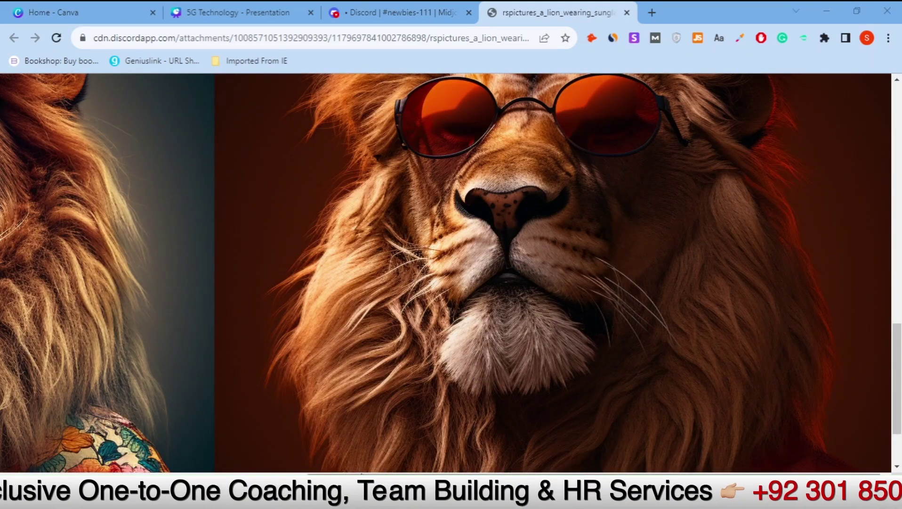
scroll(244, 409, "left", 7)
scroll(455, 352, "up", 5)
left_click(559, 335)
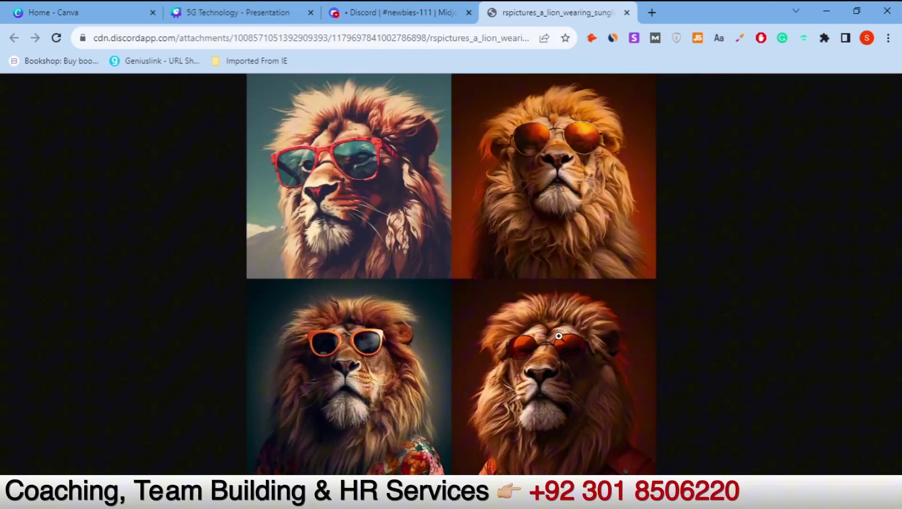
left_click(605, 133)
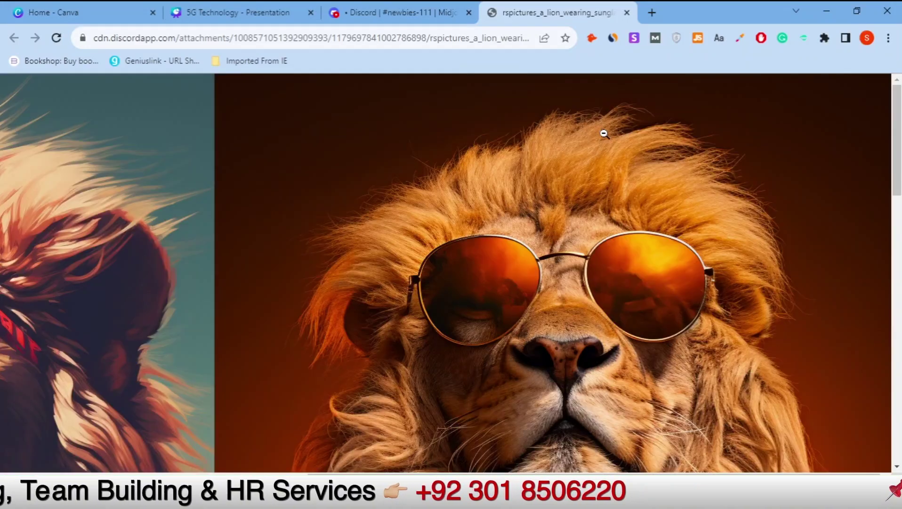
left_click(753, 271)
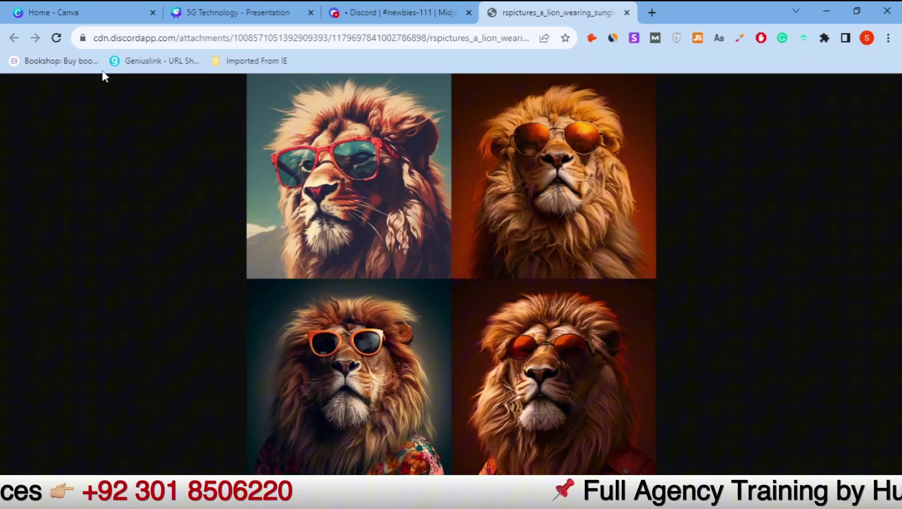
left_click(626, 13)
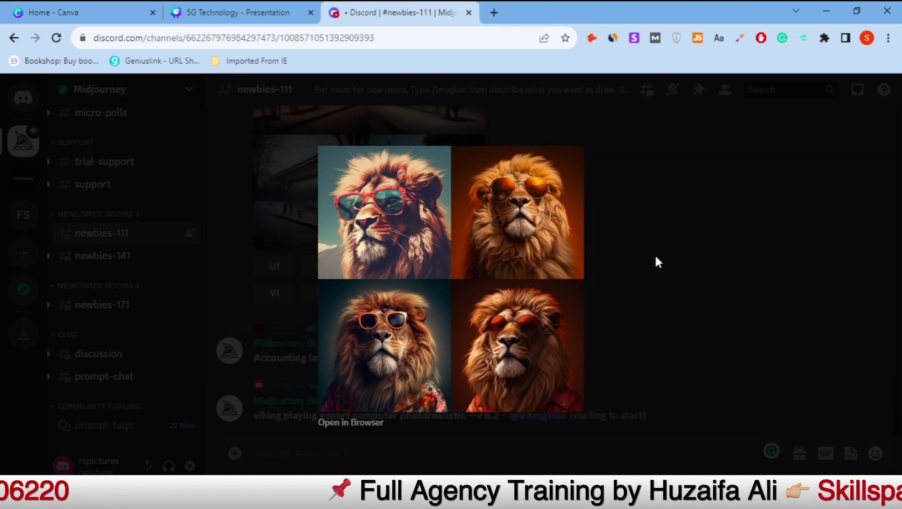
left_click(635, 307)
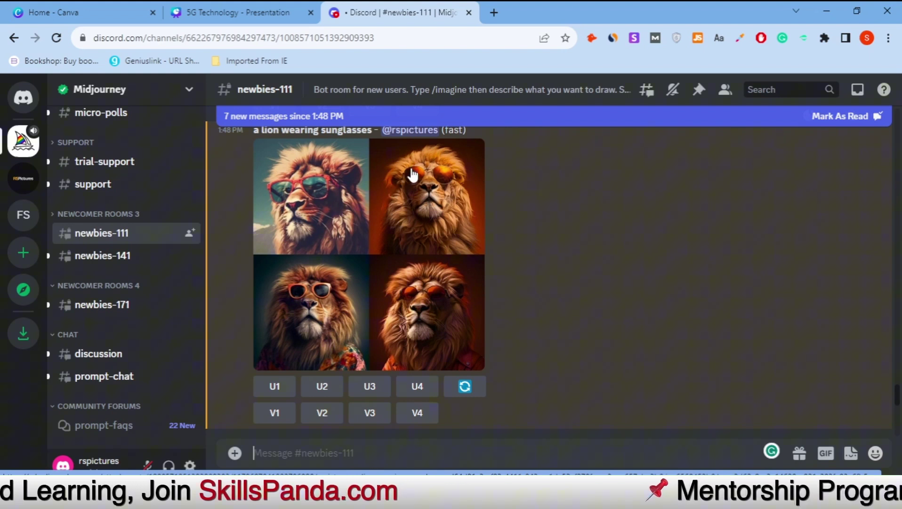
- Upscale the second lion variation and locate its result in the newbies-111 channel
left_click(322, 387)
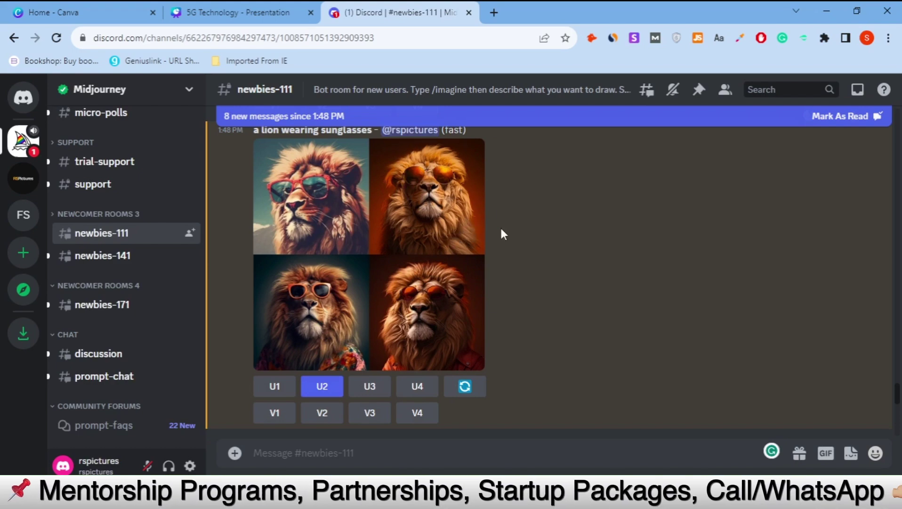
scroll(491, 264, "down", 15)
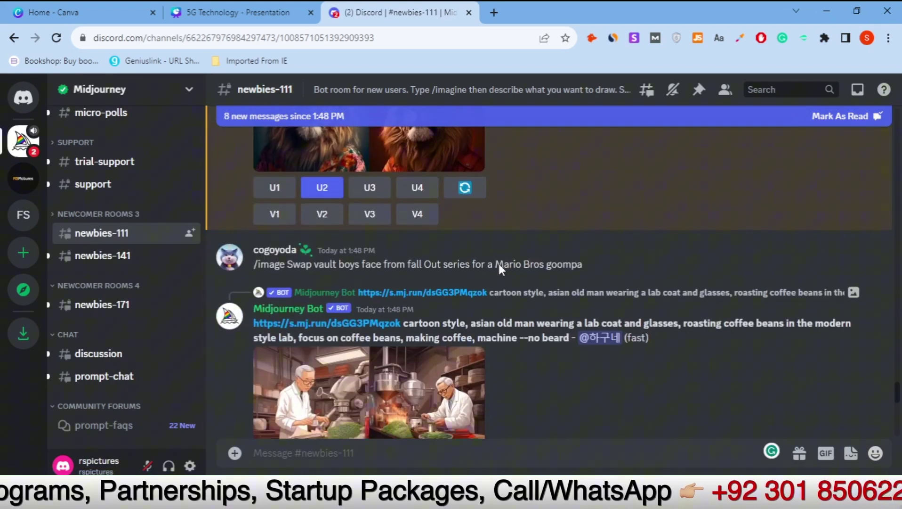
scroll(499, 265, "down", 20)
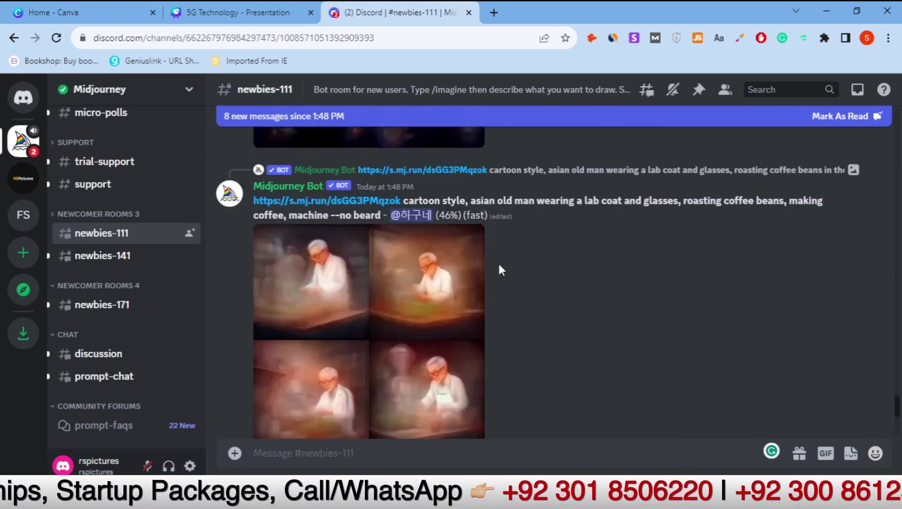
scroll(499, 265, "down", 20)
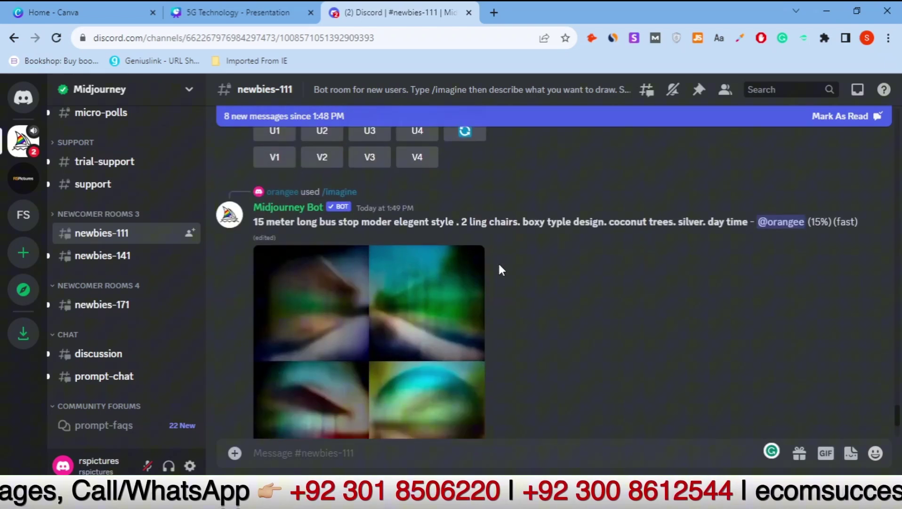
scroll(499, 265, "down", 4)
scroll(499, 266, "up", 4)
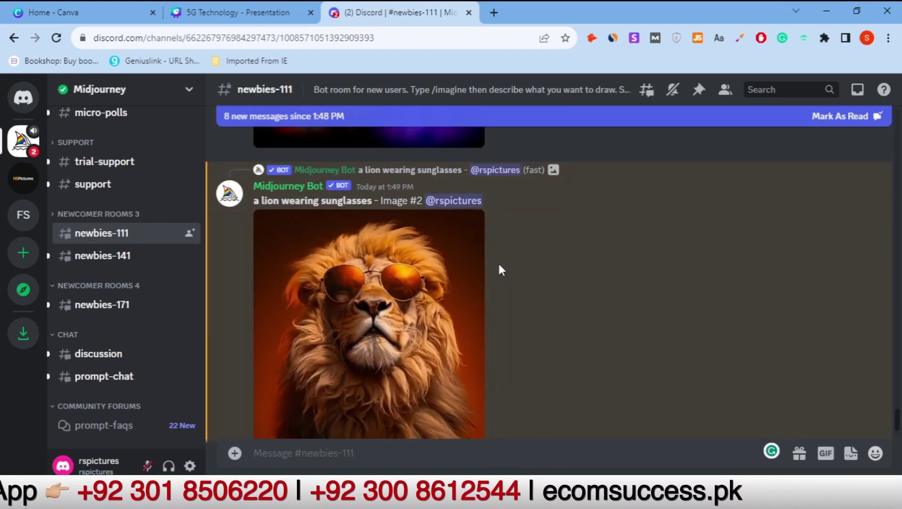
- Inspect the upscaled lion image at full size in the browser, and return to its message in the channel
scroll(471, 273, "down", 2)
left_click(401, 280)
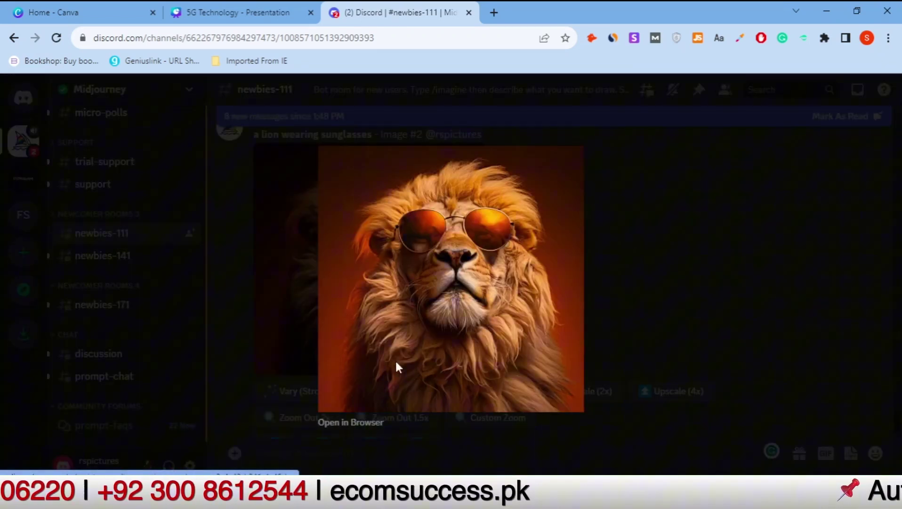
left_click(351, 421)
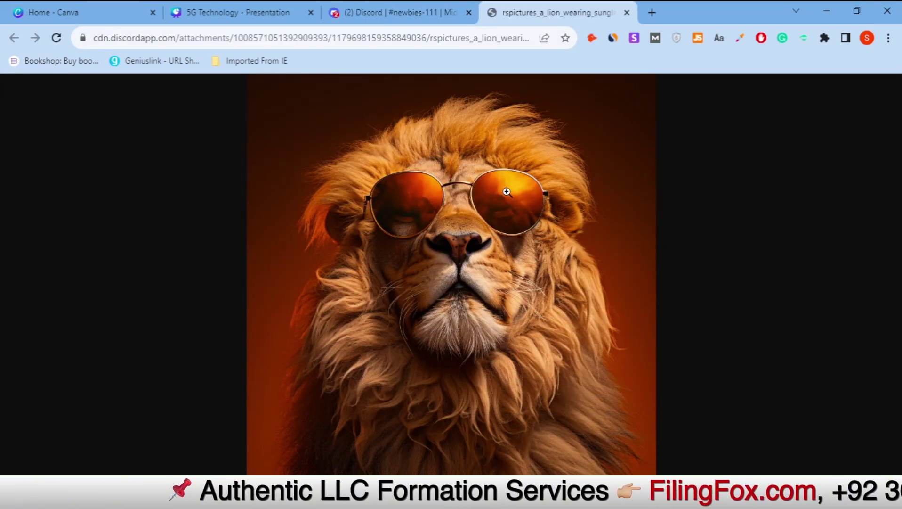
left_click(491, 186)
left_click_drag(897, 202, 897, 355)
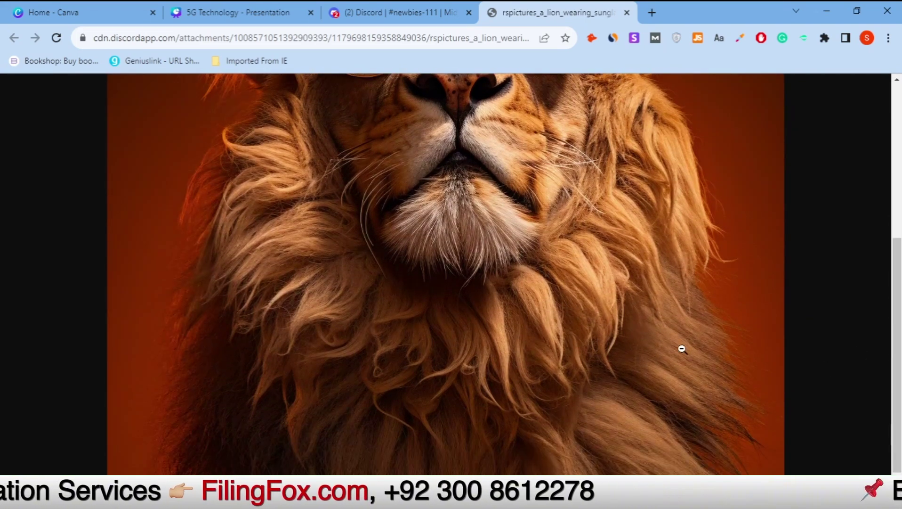
scroll(691, 351, "up", 6)
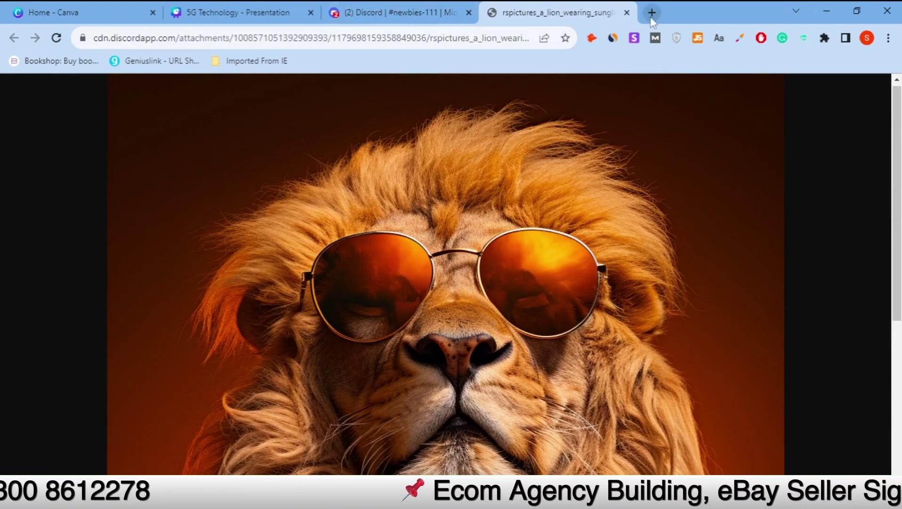
left_click(627, 13)
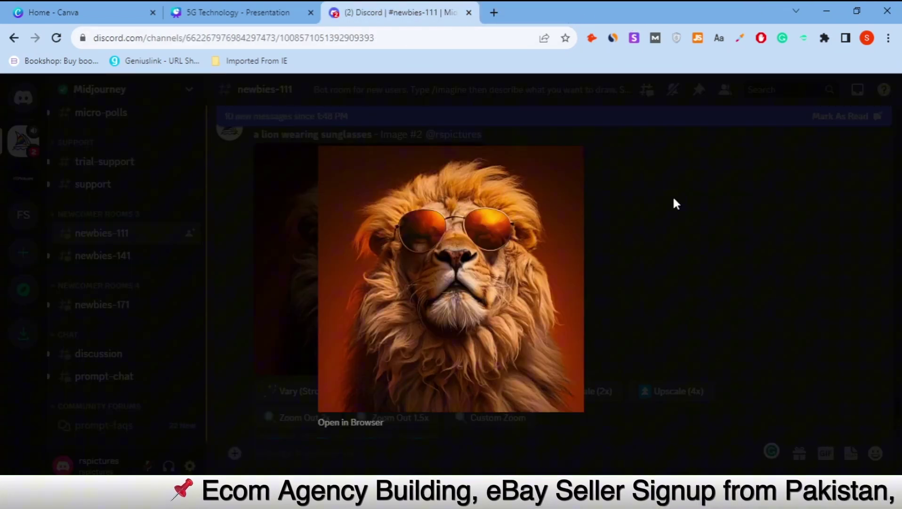
left_click(674, 260)
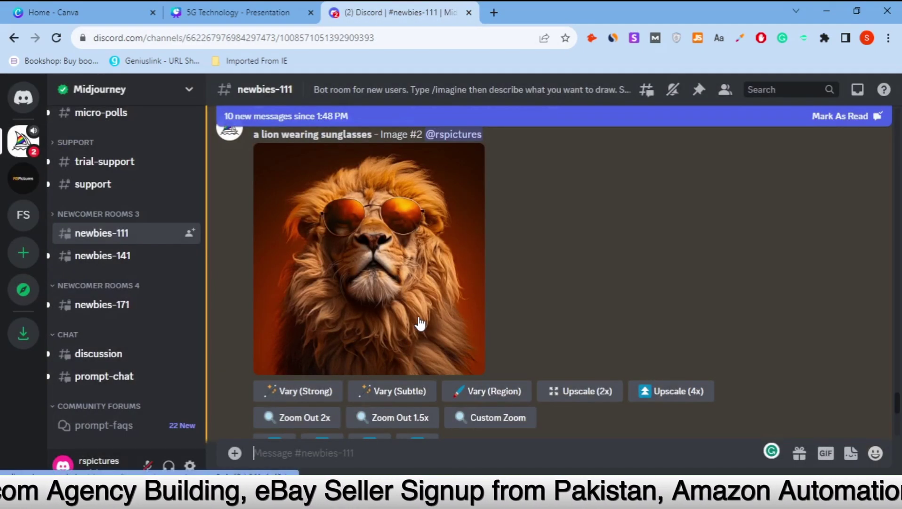
- Upscale the second lion image 4x and find its job message at the end of the newbies-111 channel
scroll(420, 323, "down", 2)
scroll(420, 322, "up", 2)
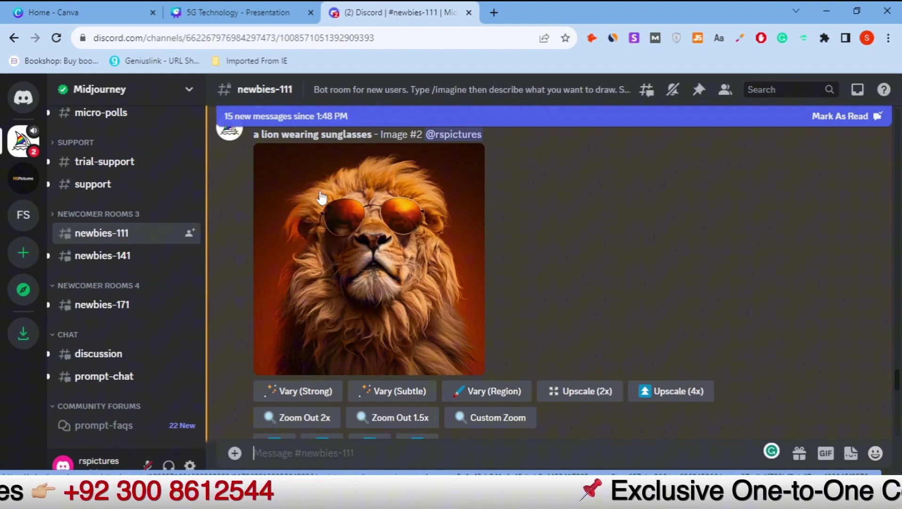
left_click(679, 394)
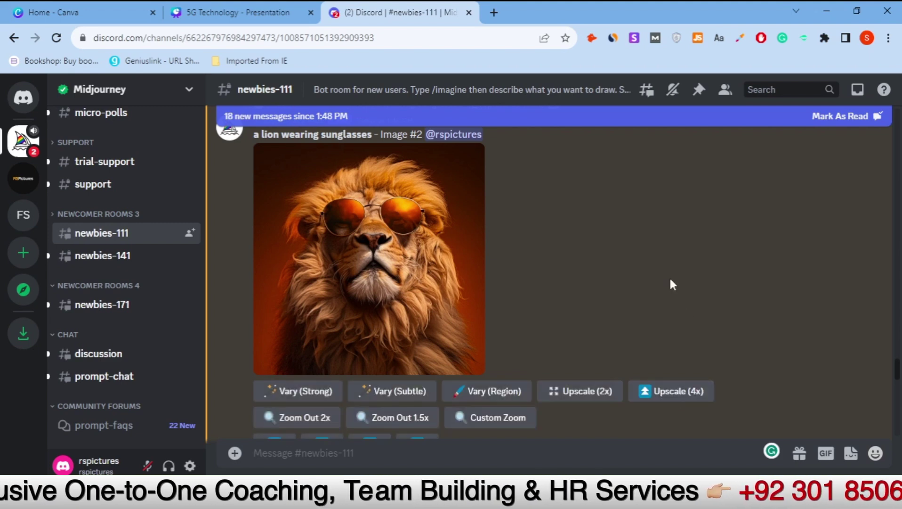
scroll(671, 282, "down", 15)
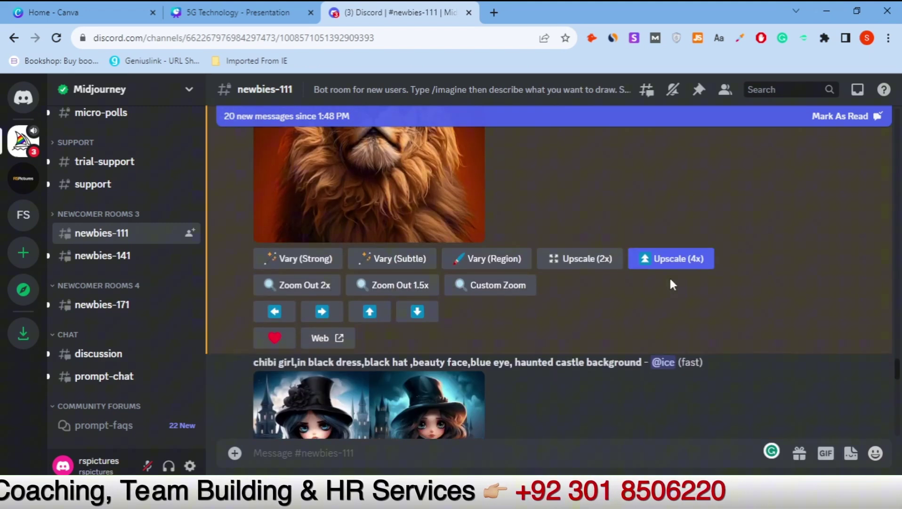
scroll(666, 283, "down", 10)
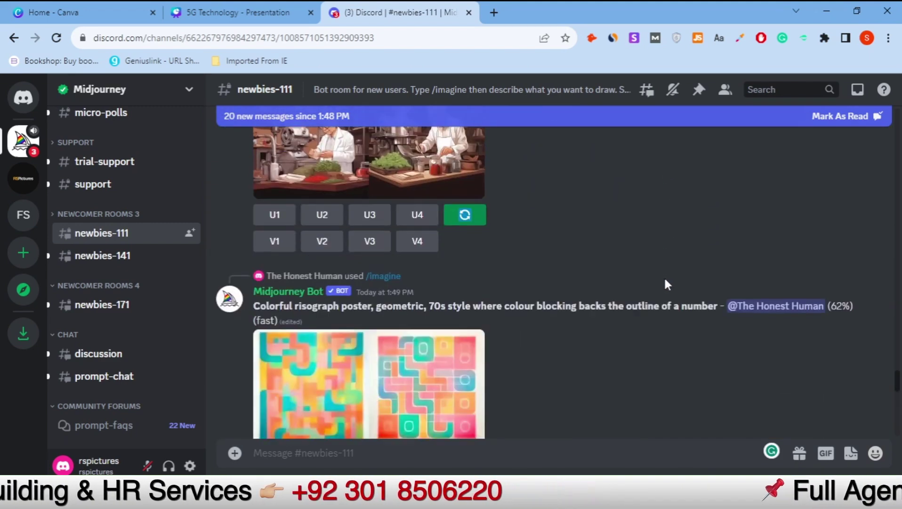
left_click_drag(897, 382, 897, 427)
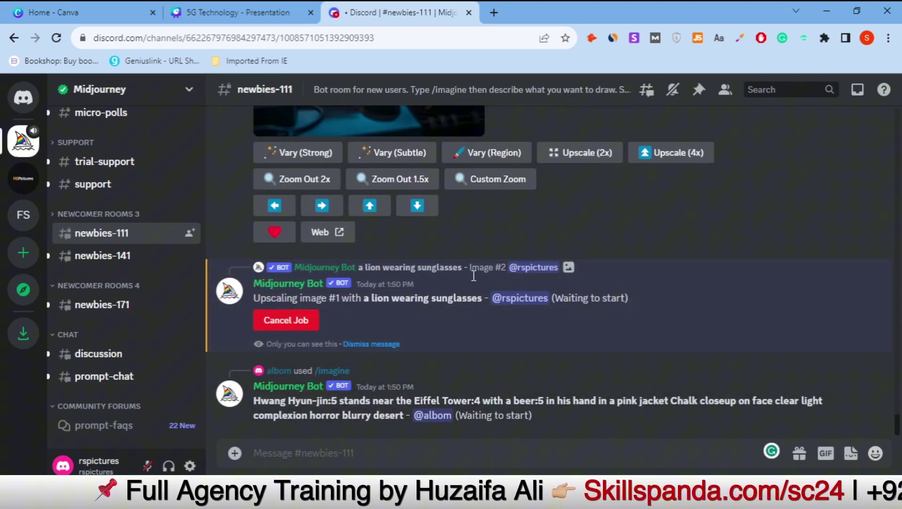
- Locate the finished 4x upscale of the lion wearing sunglasses in the newbies-111 channel
scroll(518, 340, "up", 5)
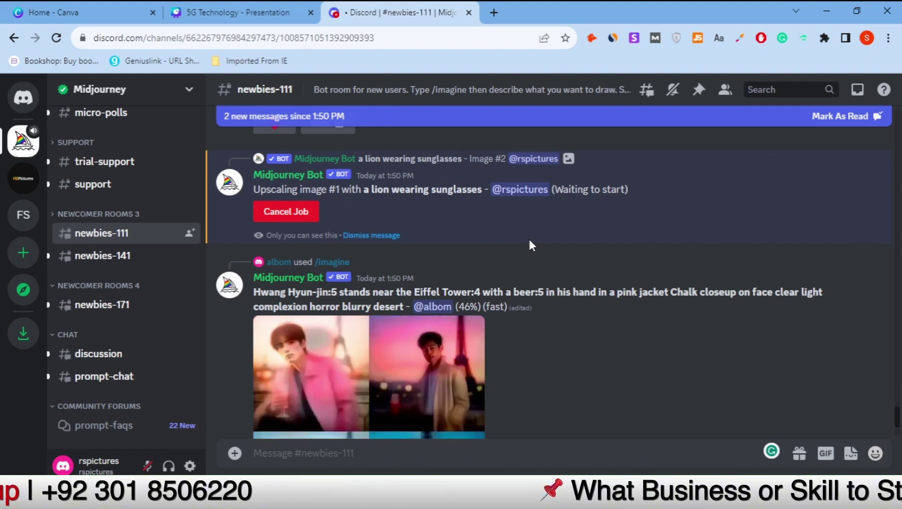
type("/")
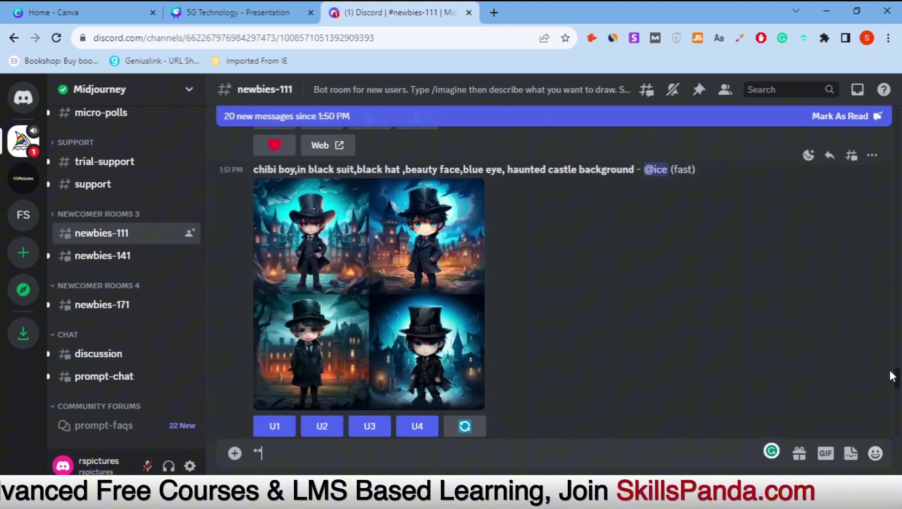
left_click_drag(896, 384, 901, 424)
scroll(638, 312, "up", 4)
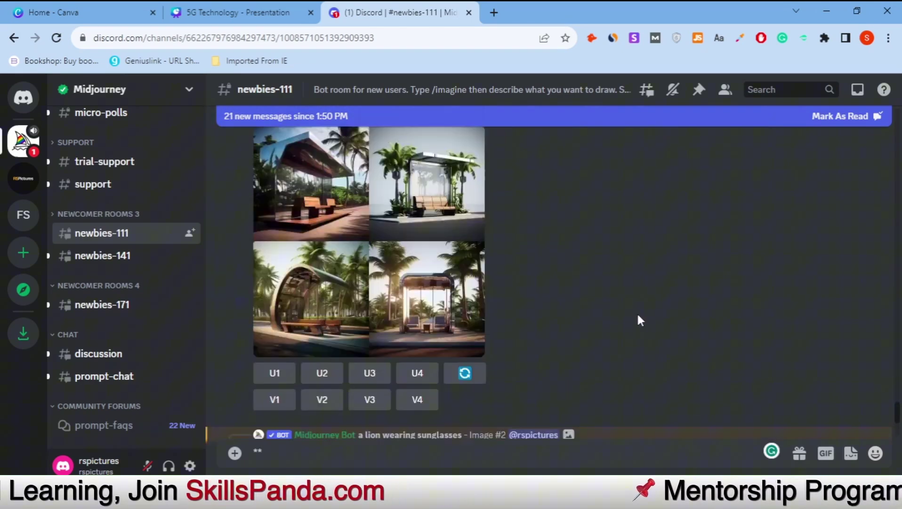
scroll(636, 312, "down", 5)
- Open the 4x upscaled lion image at full size in the browser and examine its whiskers and mane up close
left_click(384, 279)
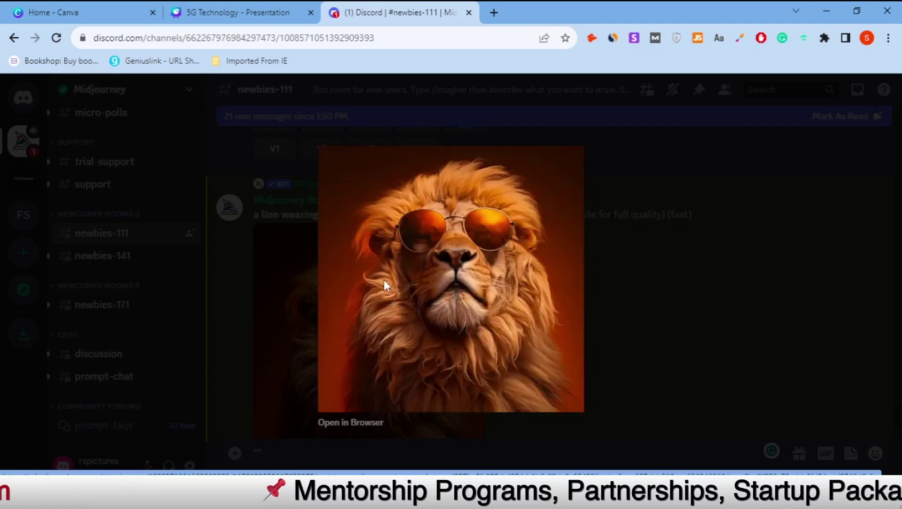
left_click(384, 419)
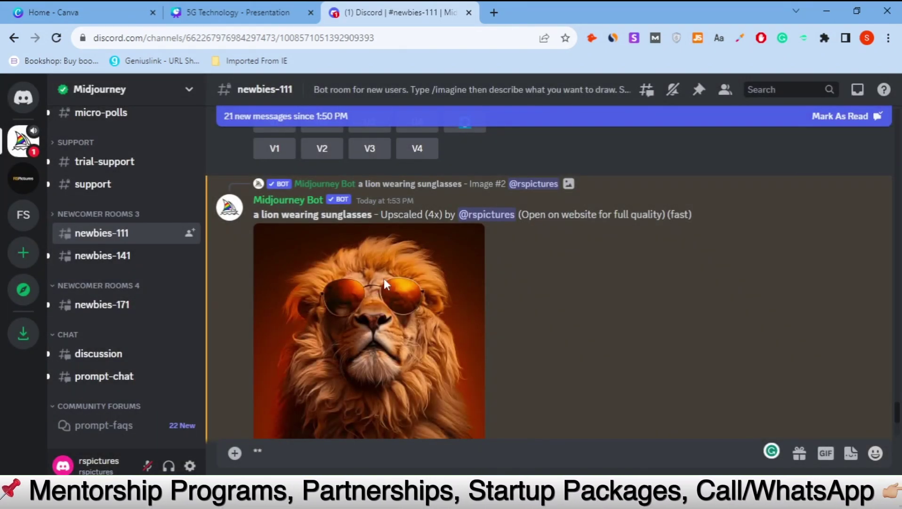
left_click(383, 343)
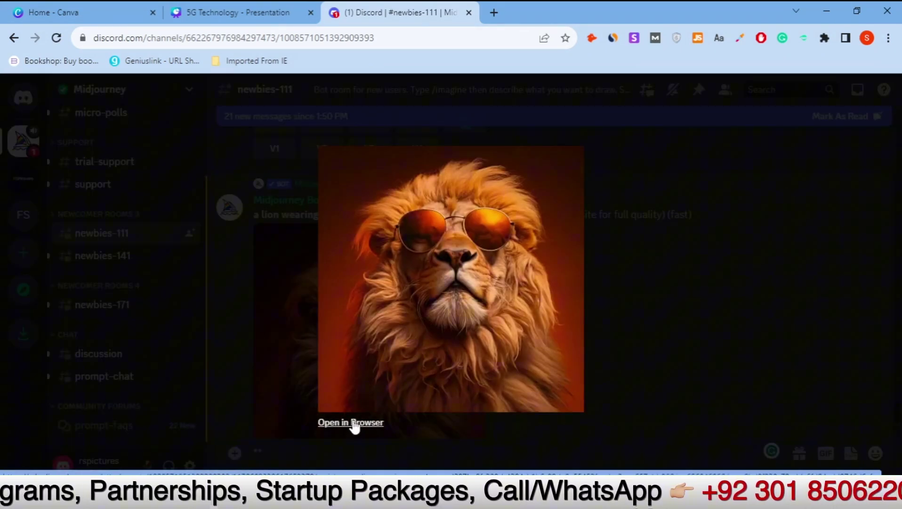
left_click(357, 423)
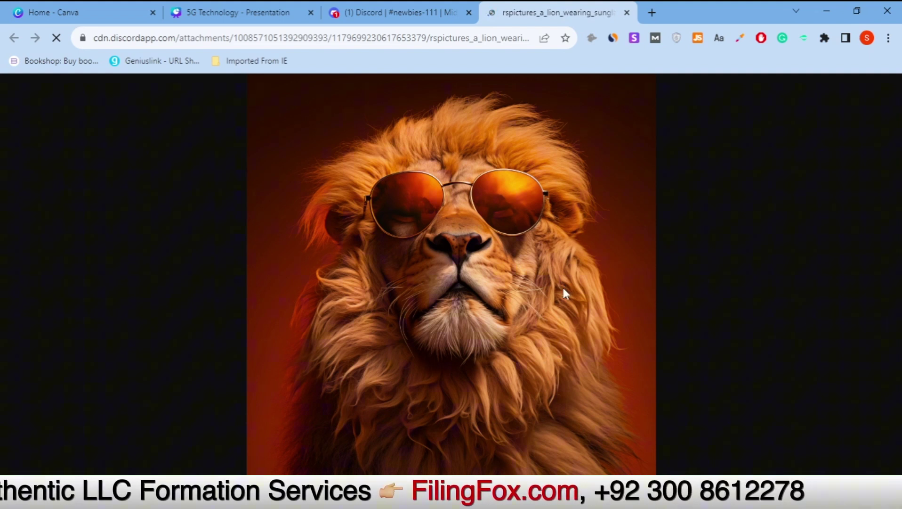
left_click(531, 180)
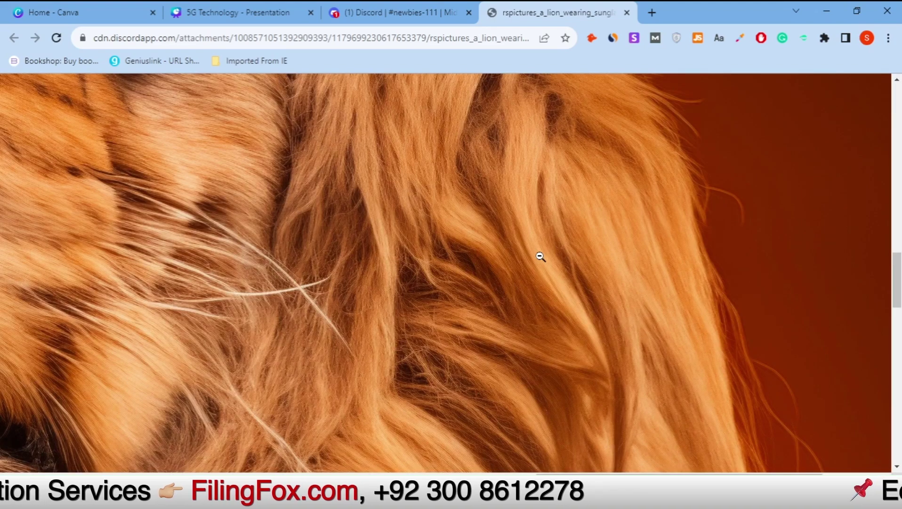
left_click(539, 256)
left_click(543, 259)
left_click_drag(896, 259, 729, 263)
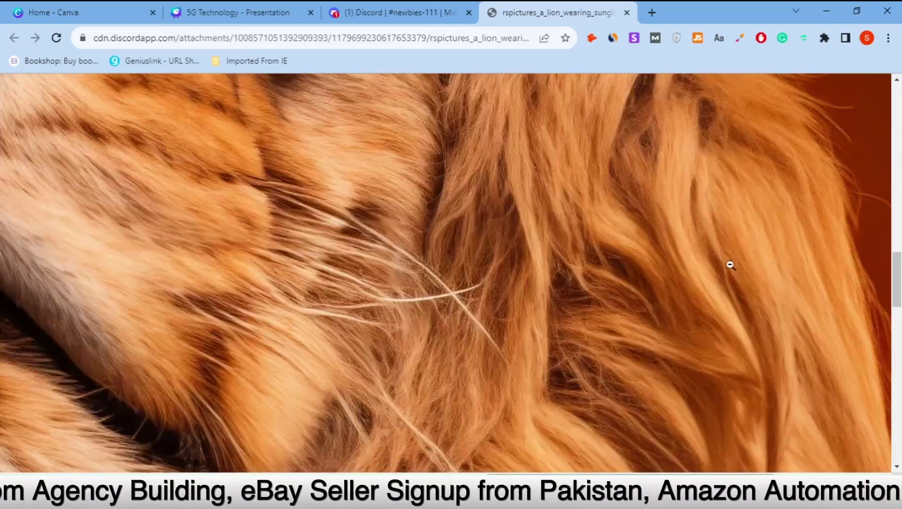
left_click(612, 259)
right_click(438, 253)
left_click(457, 276)
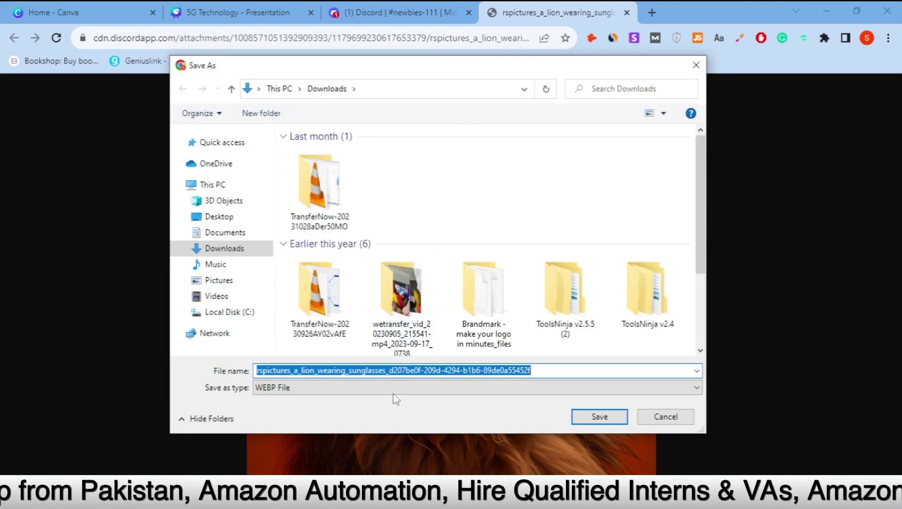
left_click(402, 388)
left_click(415, 400)
left_click(668, 419)
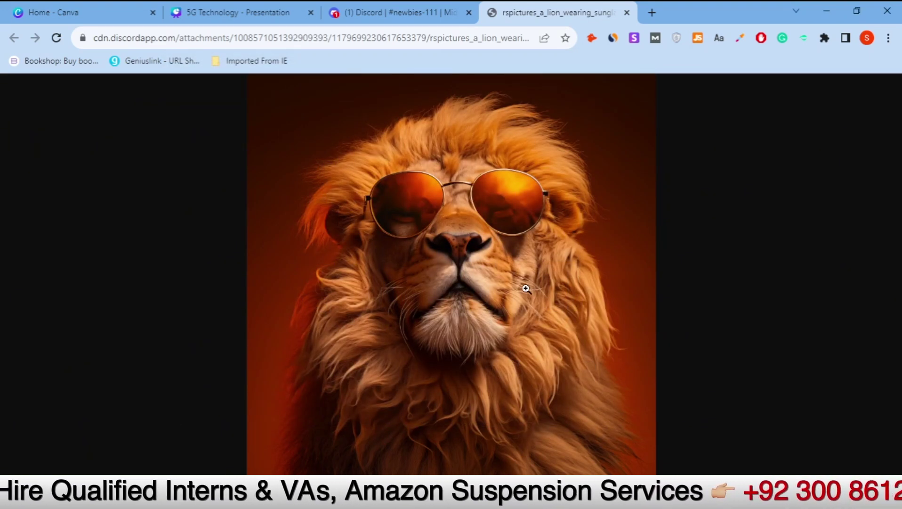
- Save the full-size lion image to the Downloads folder as a WEBP file, and open the downloaded copy
right_click(493, 260)
left_click(528, 284)
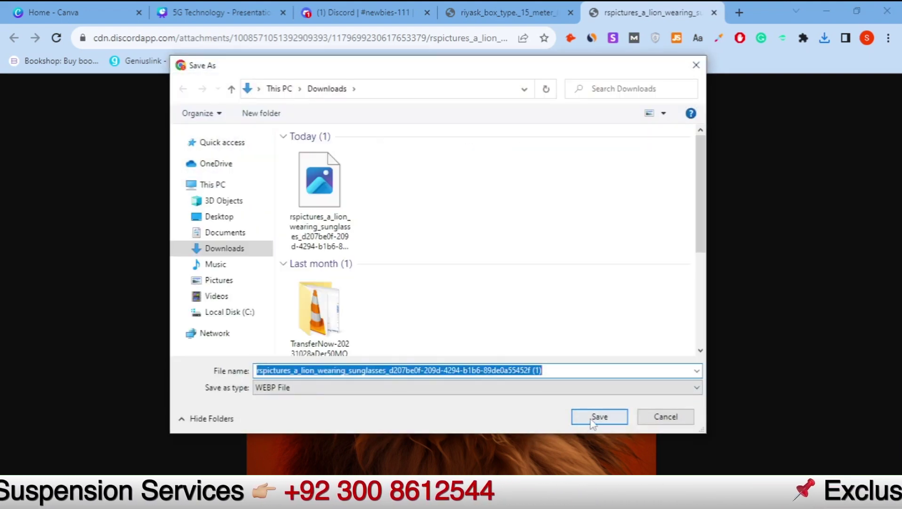
left_click(594, 419)
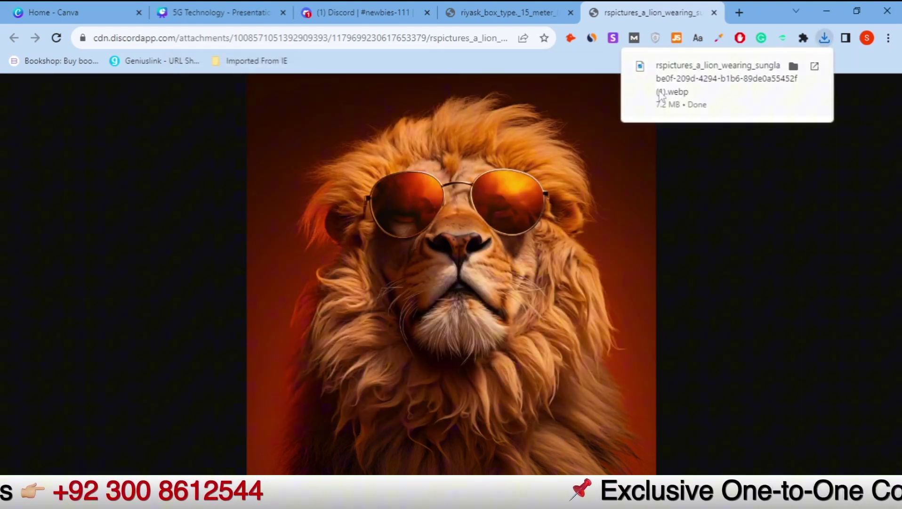
mouse_move(651, 116)
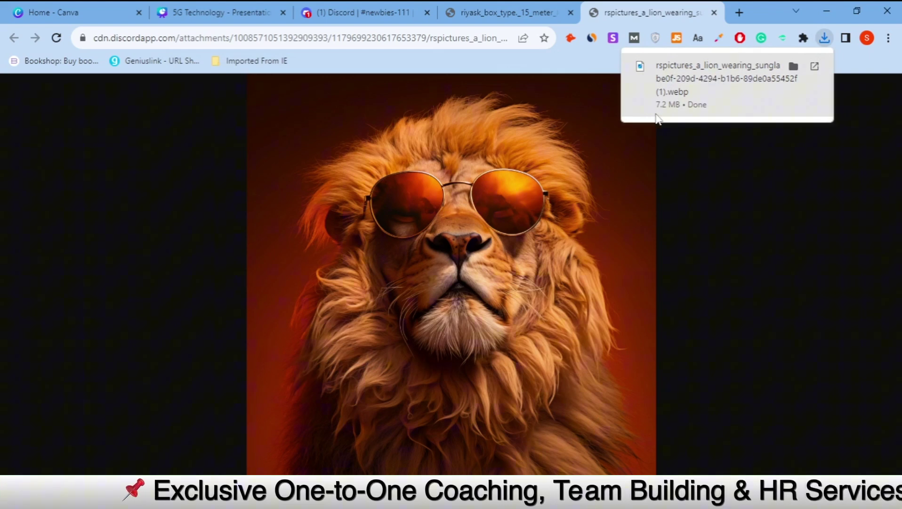
left_click(679, 92)
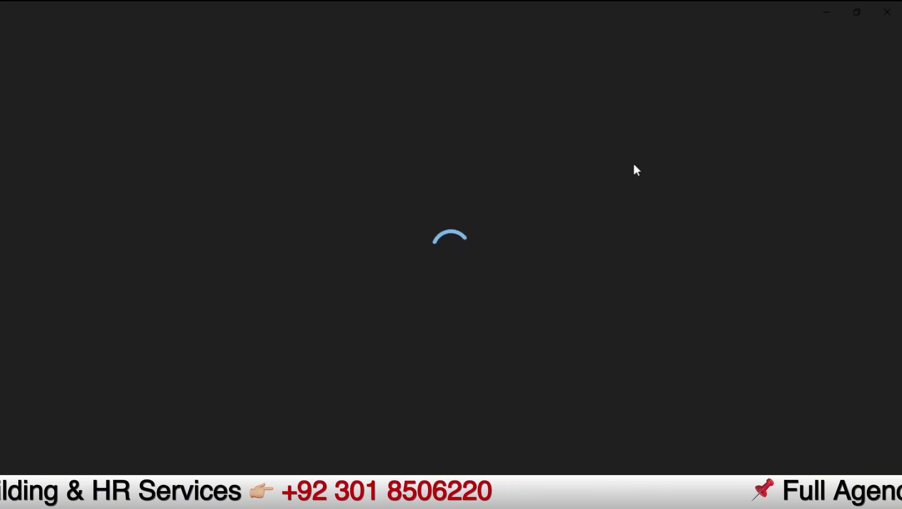
- Examine the downloaded lion image at high magnification, from the chin and whiskers to the sunglasses and the mane above them
scroll(596, 312, "up", 5)
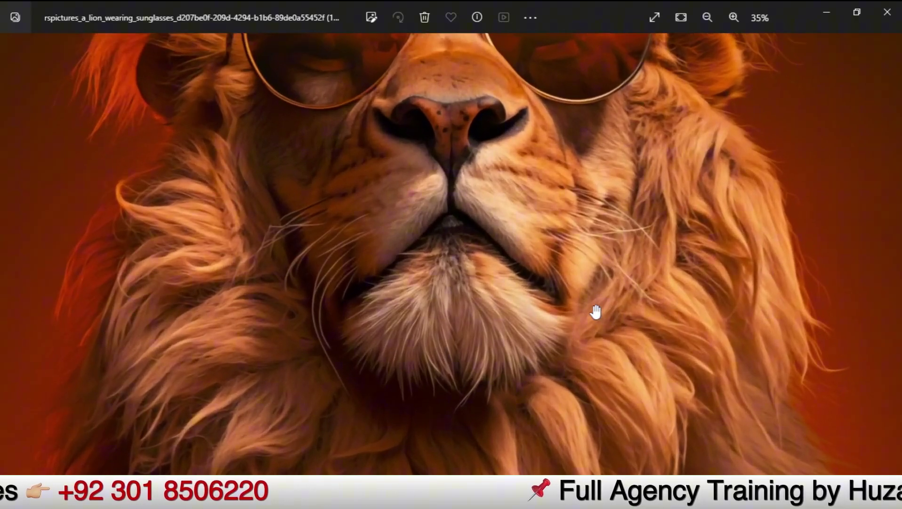
scroll(596, 312, "up", 4)
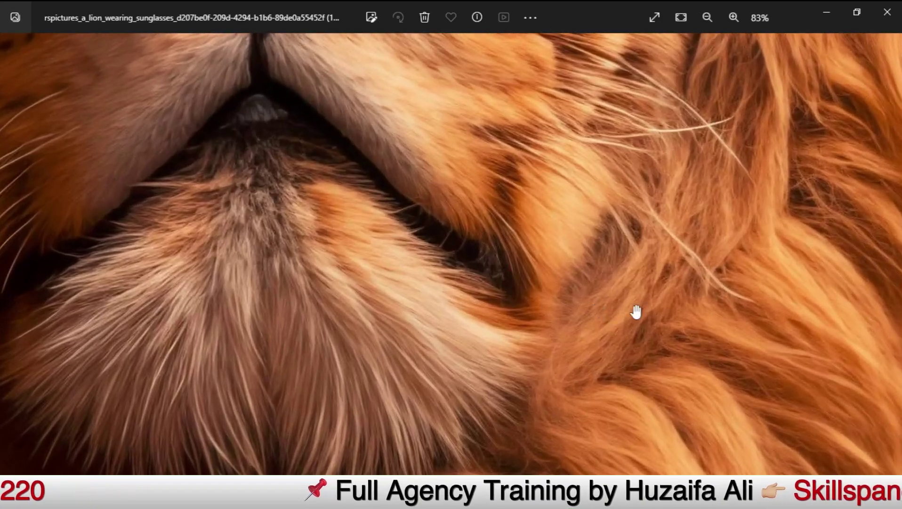
scroll(636, 311, "up", 4)
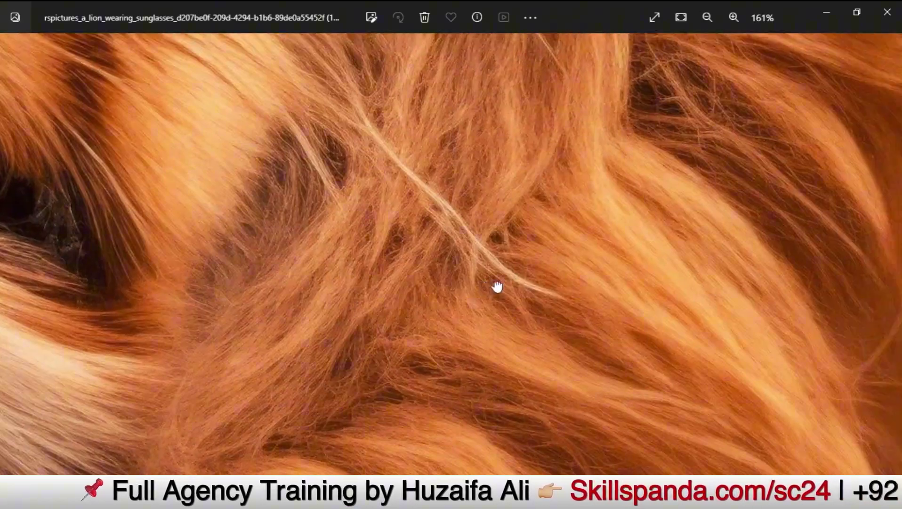
scroll(497, 287, "up", 4)
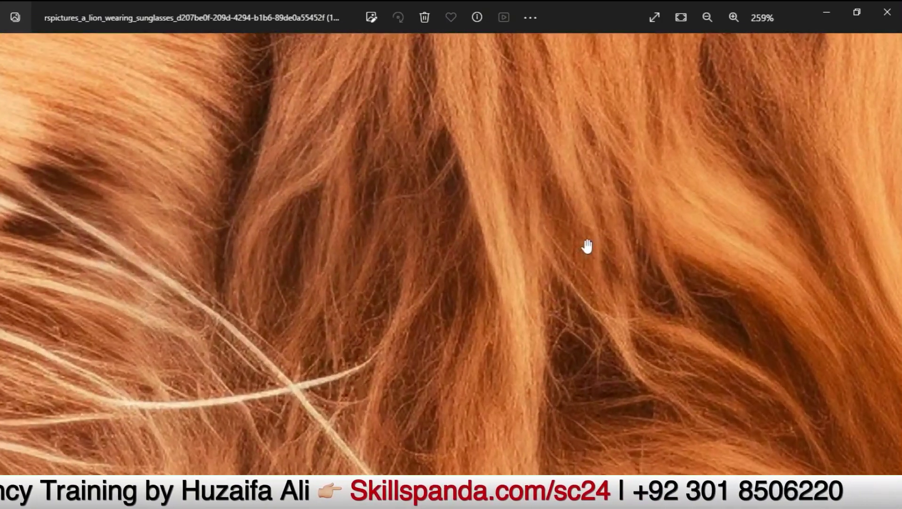
scroll(587, 246, "down", 6)
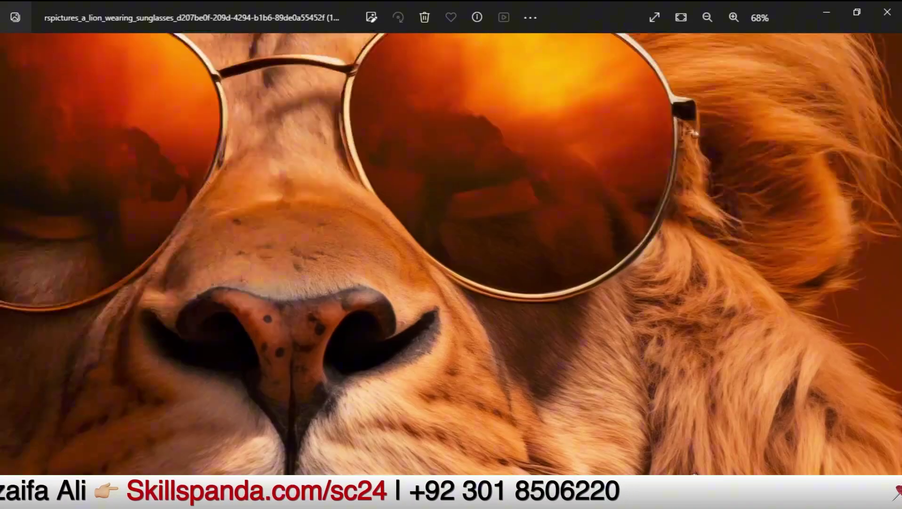
scroll(515, 376, "up", 3)
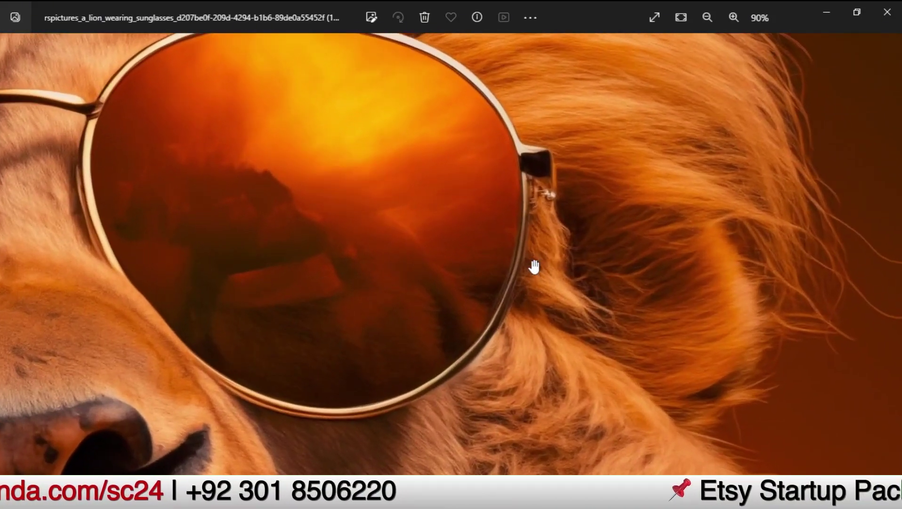
left_click_drag(534, 266, 588, 247)
scroll(576, 259, "up", 2)
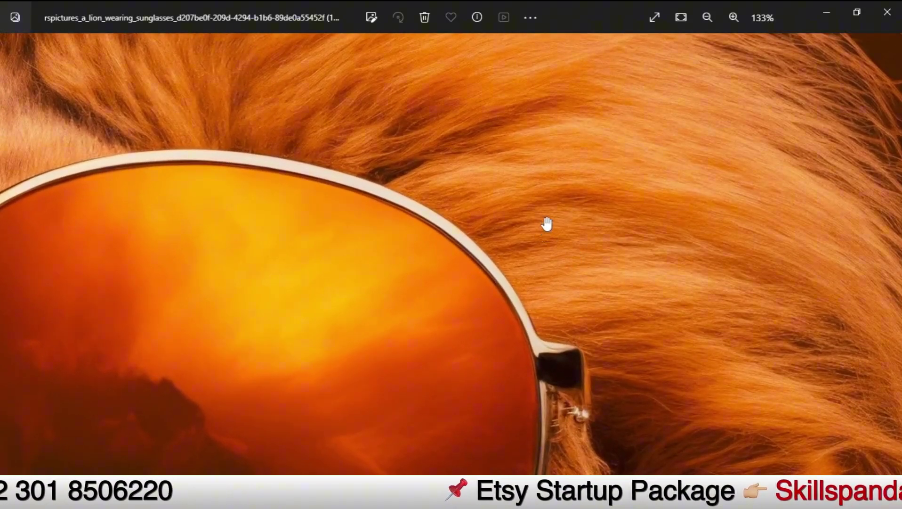
left_click_drag(546, 224, 664, 500)
left_click_drag(306, 291, 618, 406)
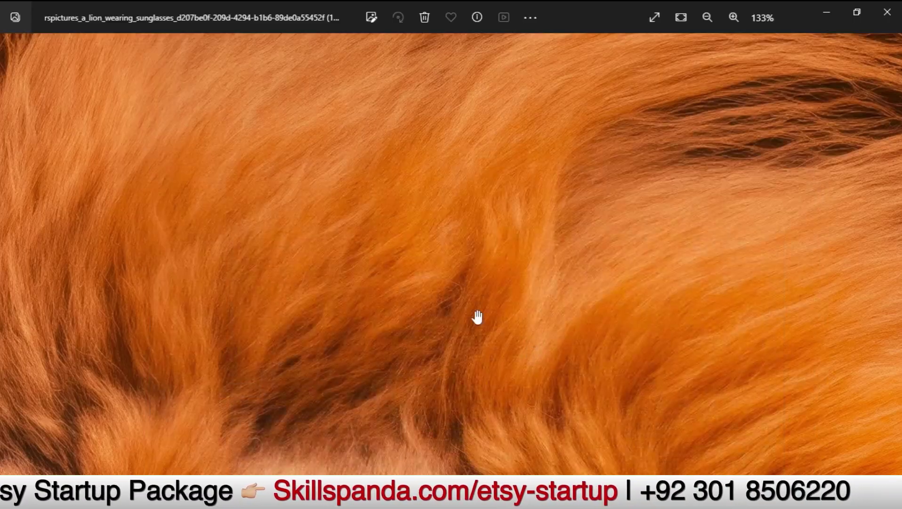
left_click_drag(475, 319, 544, 300)
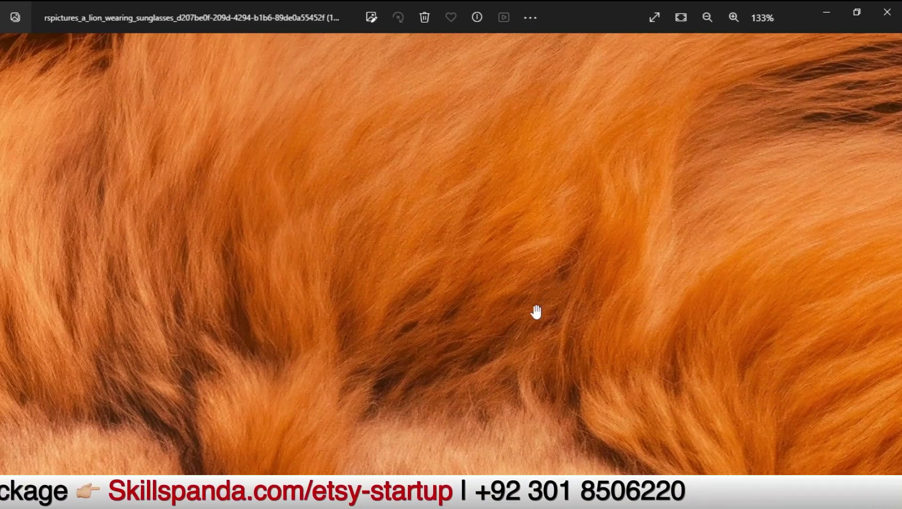
scroll(536, 311, "down", 5)
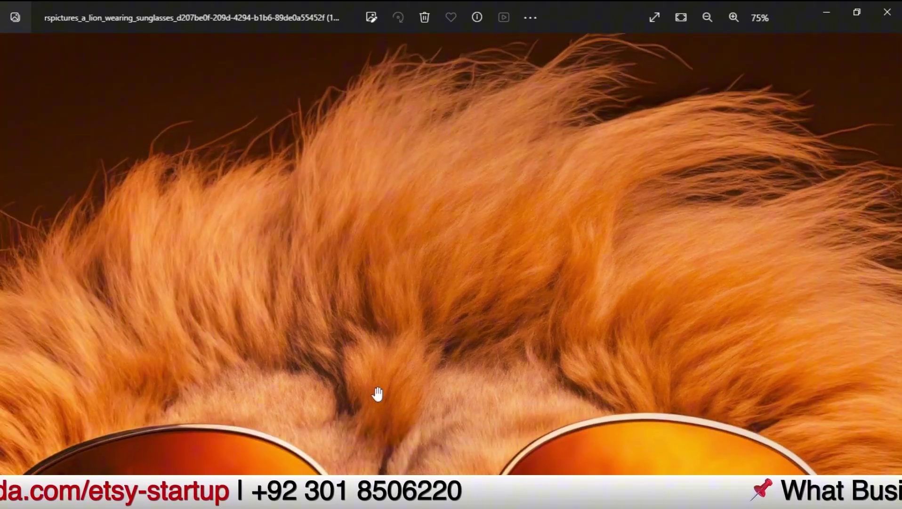
left_click_drag(377, 393, 476, 417)
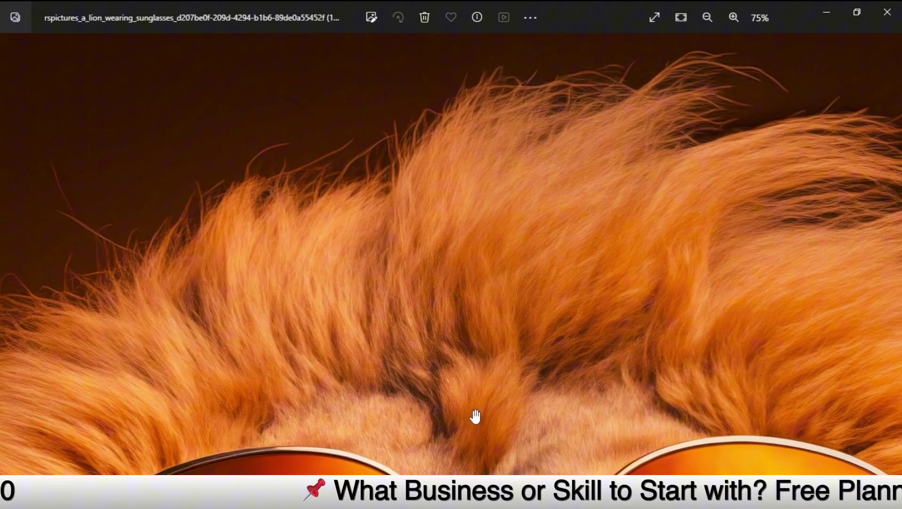
scroll(475, 416, "down", 6)
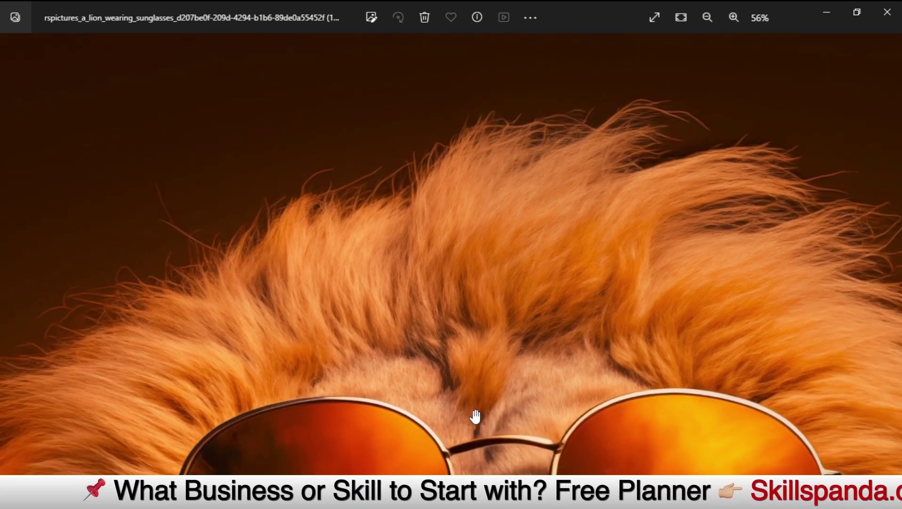